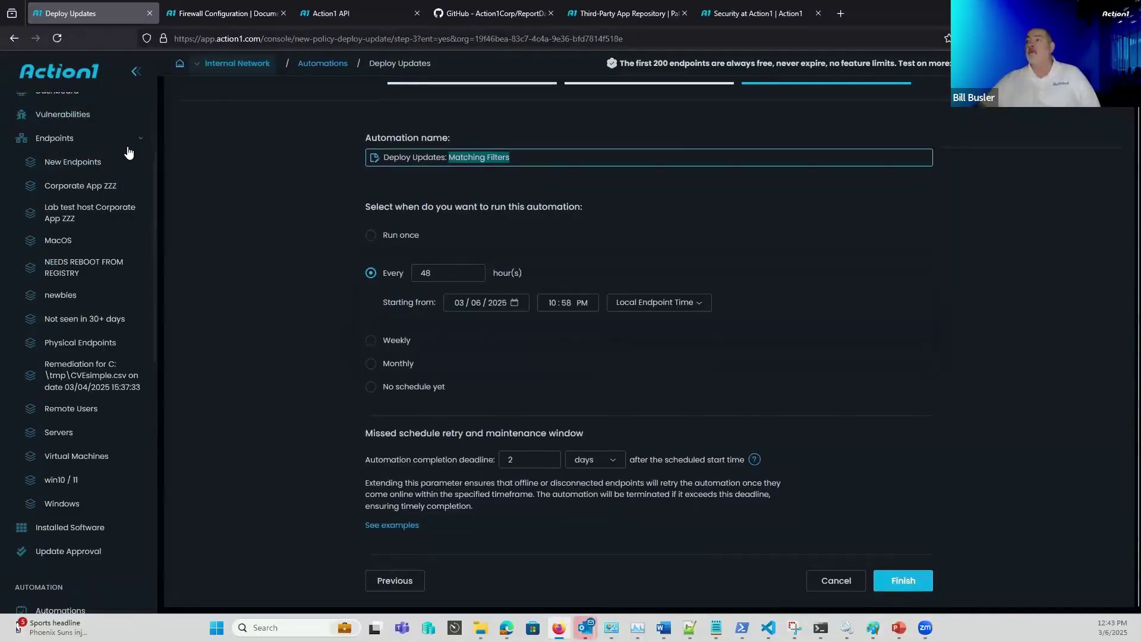
Step: Scroll back up the Schedule step of the Deploy Updates: Matching Filters automation
{"action": "scroll", "coordinate": [127, 148], "scroll_direction": "up", "scroll_amount": 1}
Step: Switch to the EMEA.org organization and expand its endpoint groups list
{"action": "left_click", "coordinate": [219, 65]}
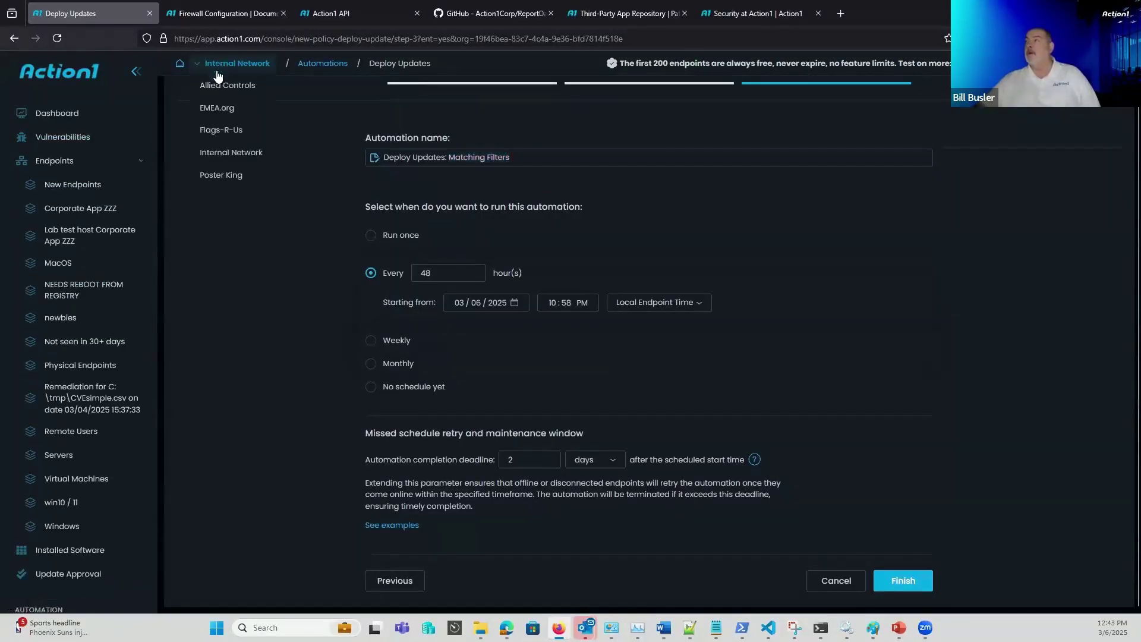
{"action": "left_click", "coordinate": [213, 114]}
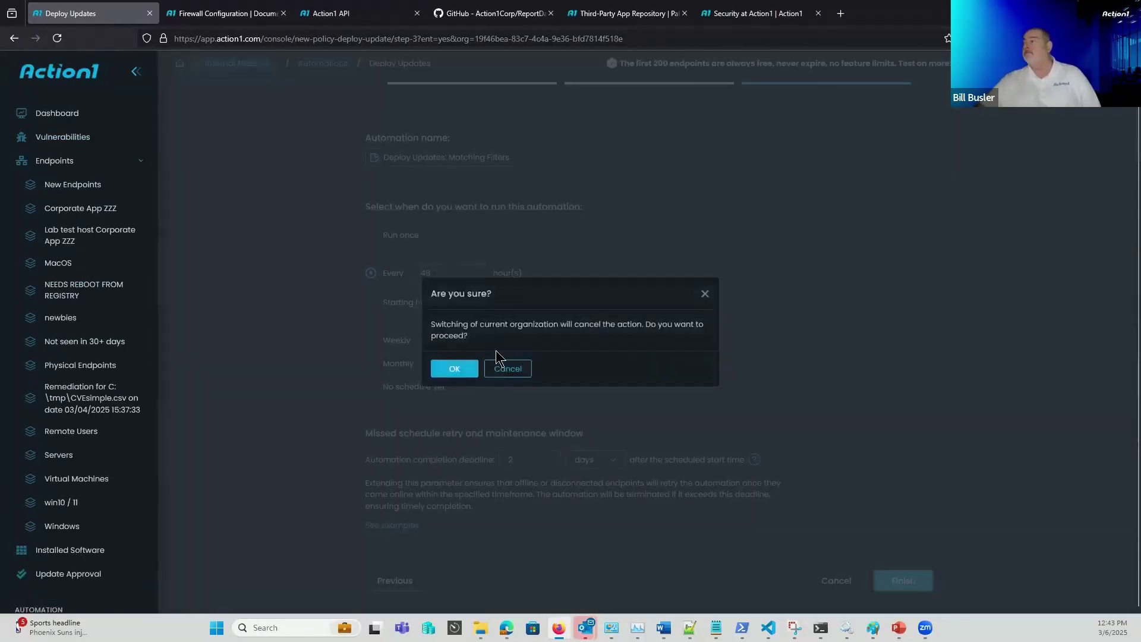
{"action": "left_click", "coordinate": [454, 366]}
{"action": "left_click", "coordinate": [60, 160]}
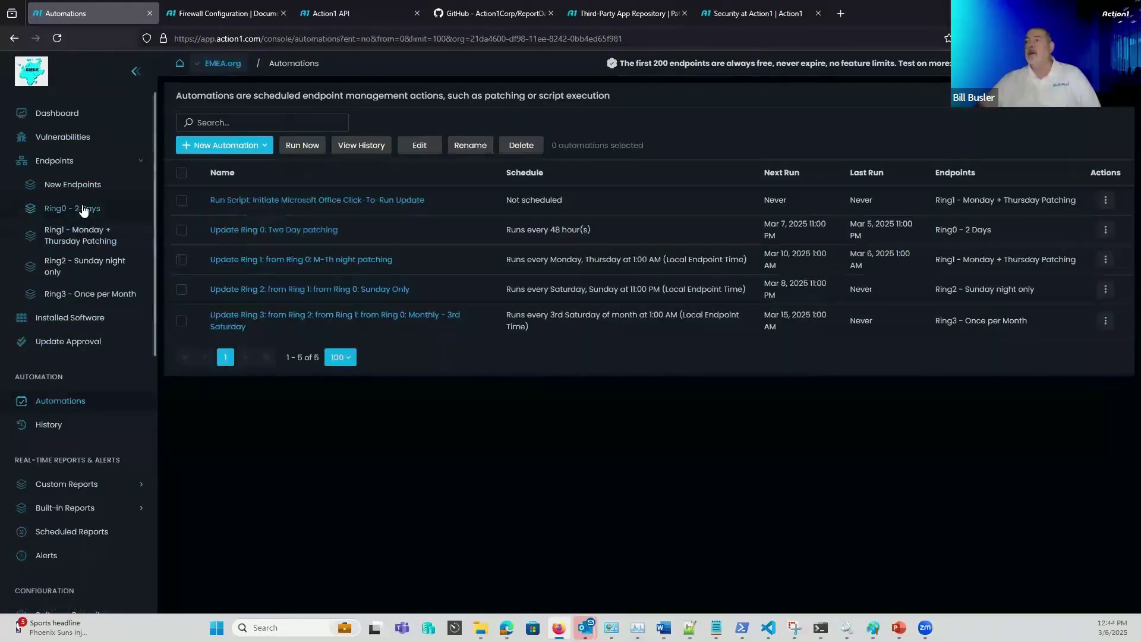
Step: Review the Update Ring 0: Two Day patching automation through its schedule, then cancel without saving
{"action": "left_click", "coordinate": [250, 233]}
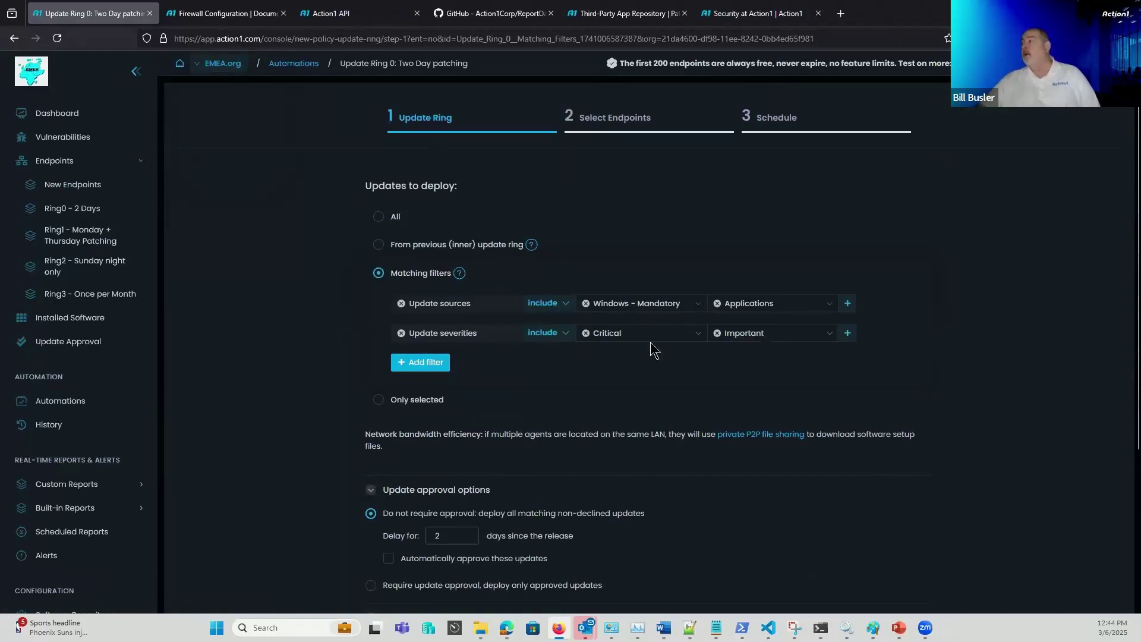
{"action": "scroll", "coordinate": [543, 368], "scroll_direction": "down", "scroll_amount": 3}
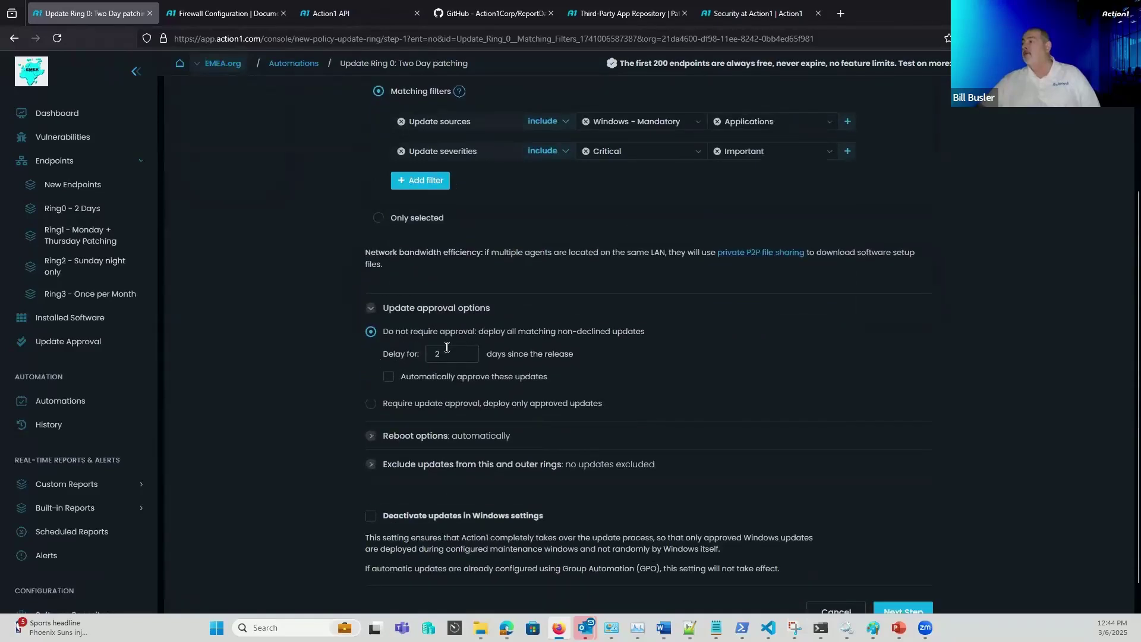
{"action": "scroll", "coordinate": [600, 356], "scroll_direction": "down", "scroll_amount": 1}
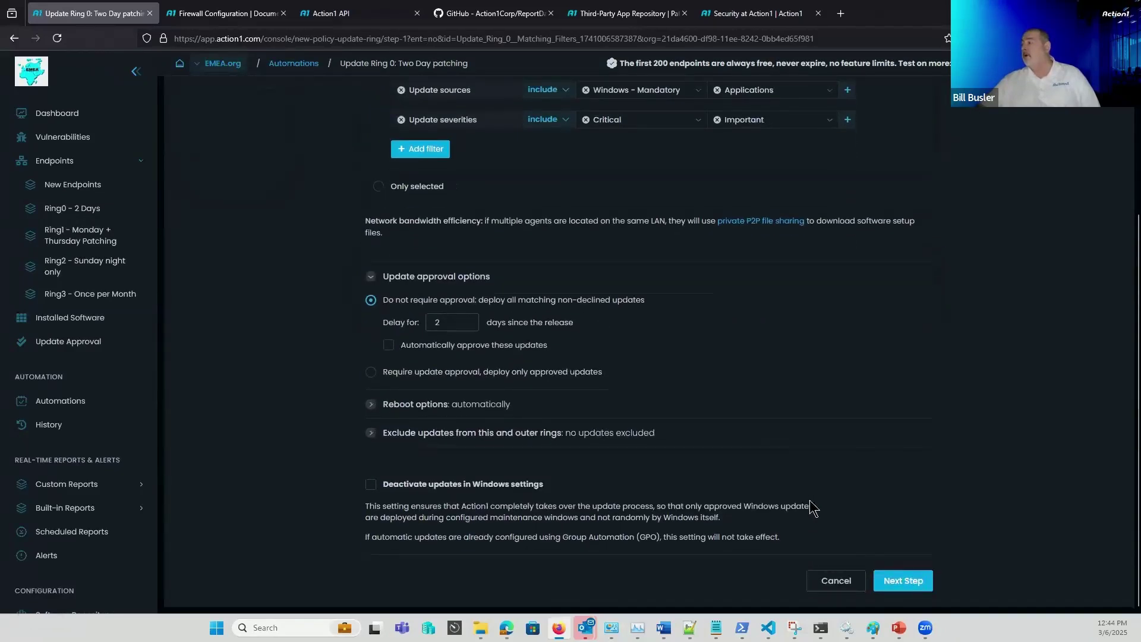
{"action": "left_click", "coordinate": [910, 582]}
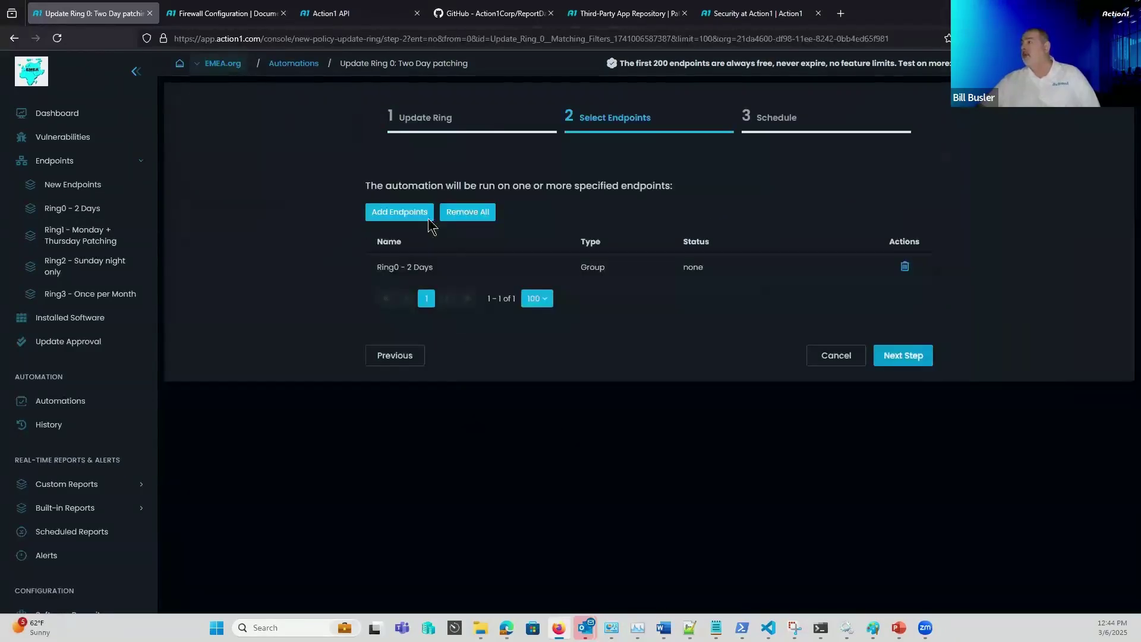
{"action": "left_click", "coordinate": [913, 361]}
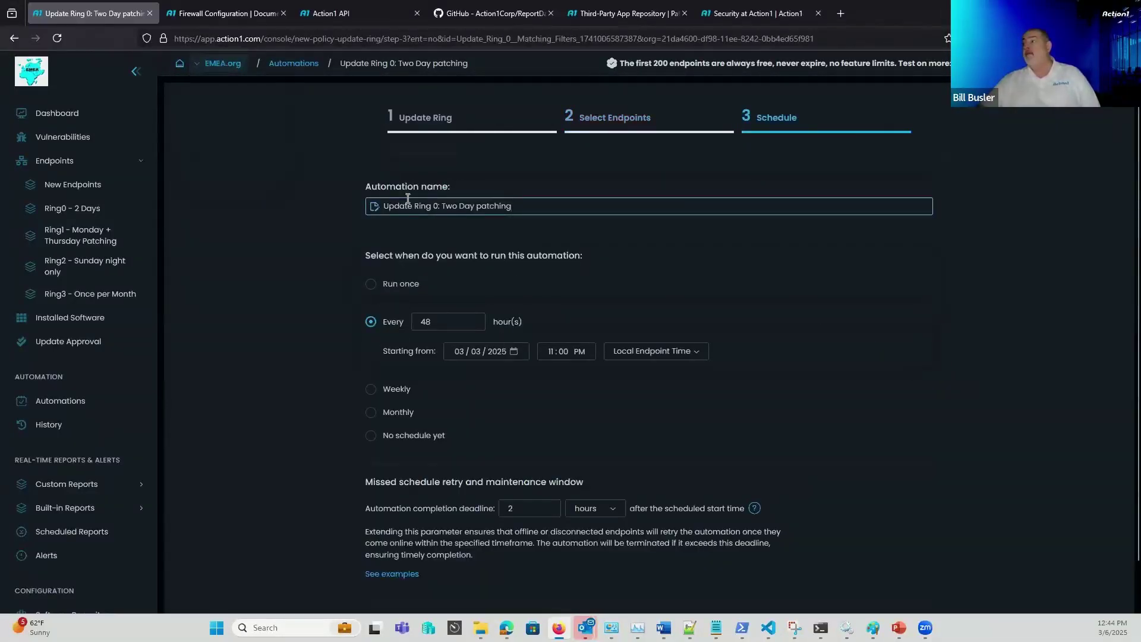
{"action": "scroll", "coordinate": [450, 367], "scroll_direction": "down", "scroll_amount": 1}
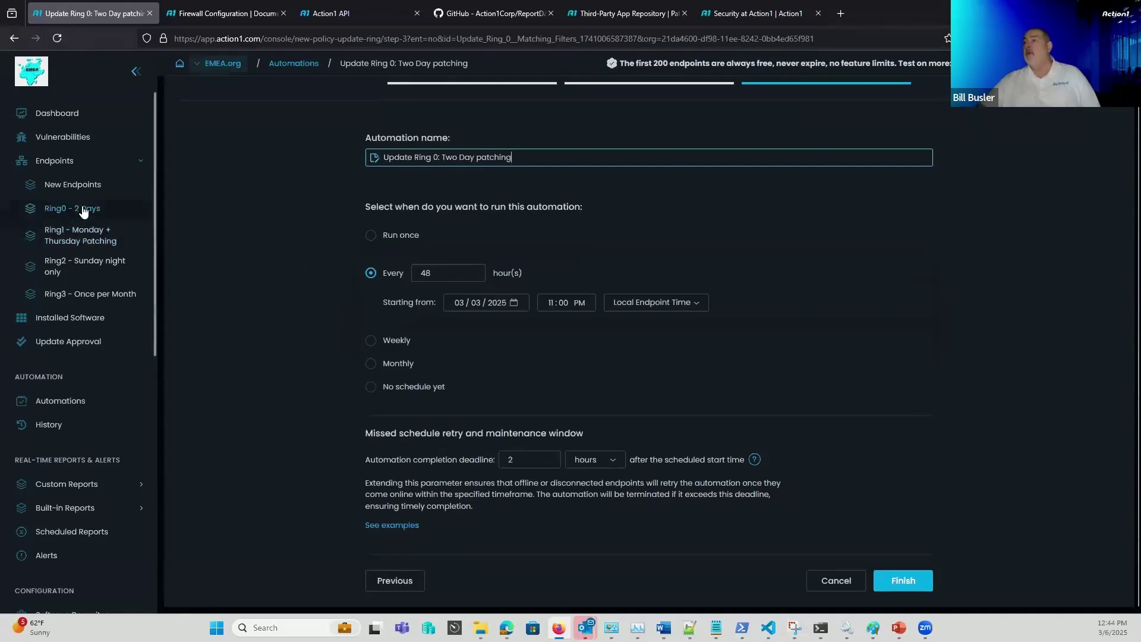
{"action": "left_click", "coordinate": [838, 581]}
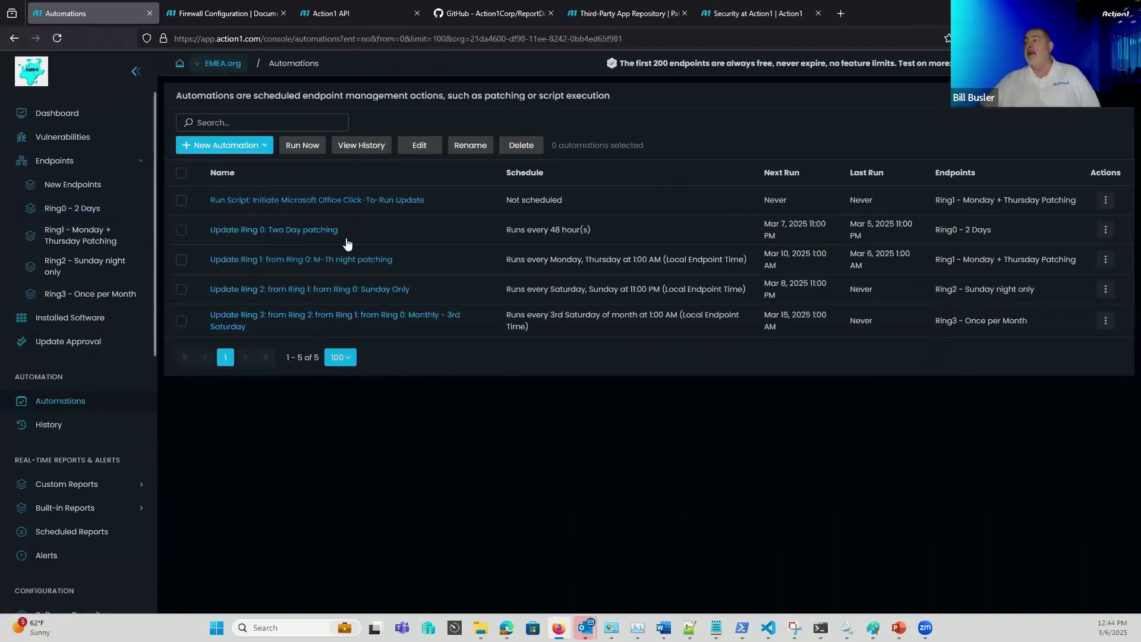
Step: In the Ring 1 M-Th night patching automation, change the minimum successful endpoints from 10 to 4
{"action": "left_click", "coordinate": [308, 263]}
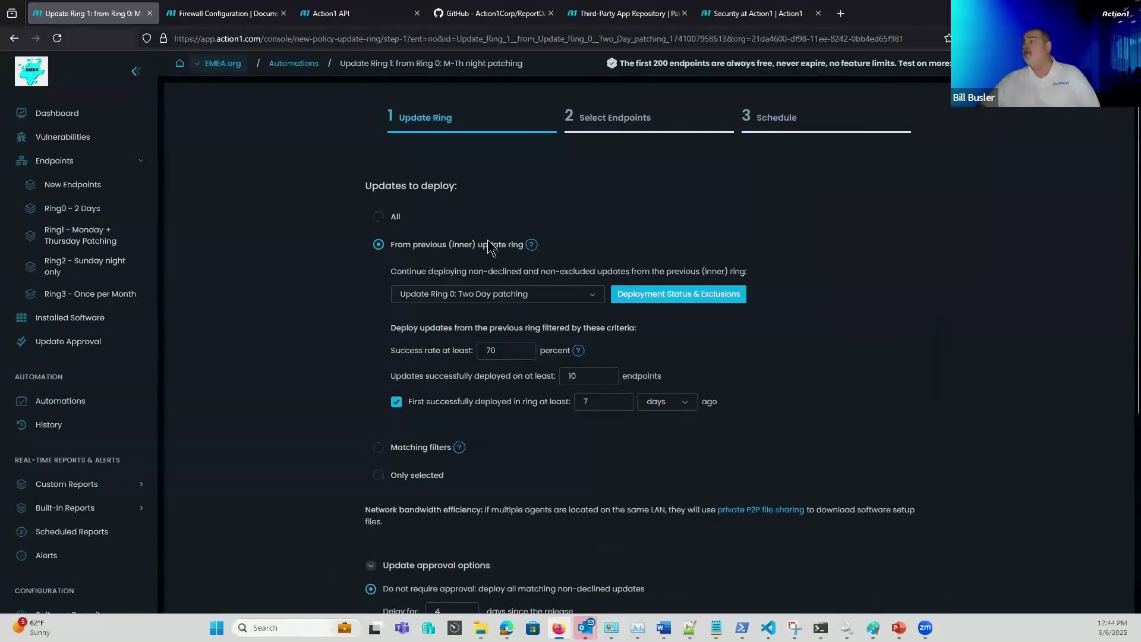
{"action": "left_click_drag", "start_coordinate": [521, 248], "coordinate": [283, 245]}
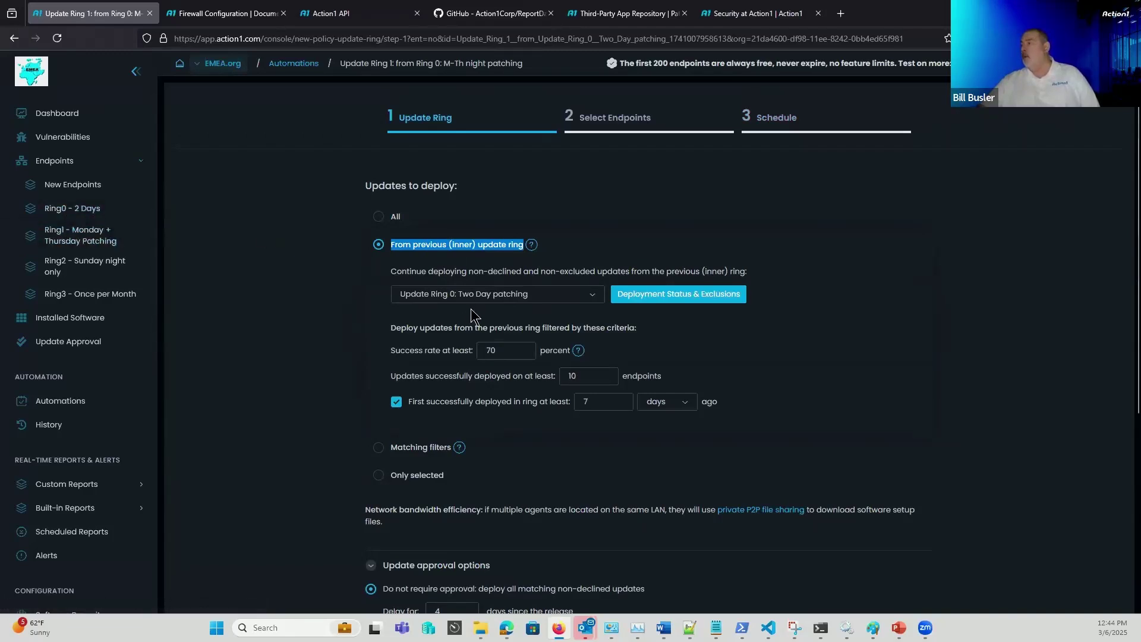
{"action": "left_click_drag", "start_coordinate": [499, 348], "coordinate": [460, 347]}
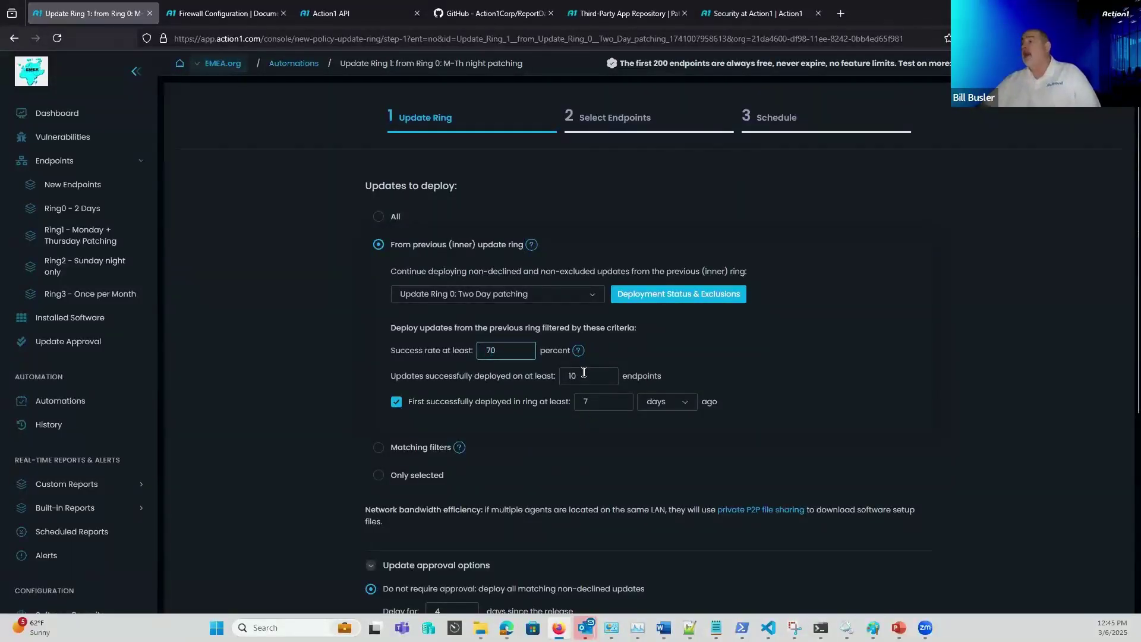
{"action": "left_click_drag", "start_coordinate": [582, 373], "coordinate": [526, 376]}
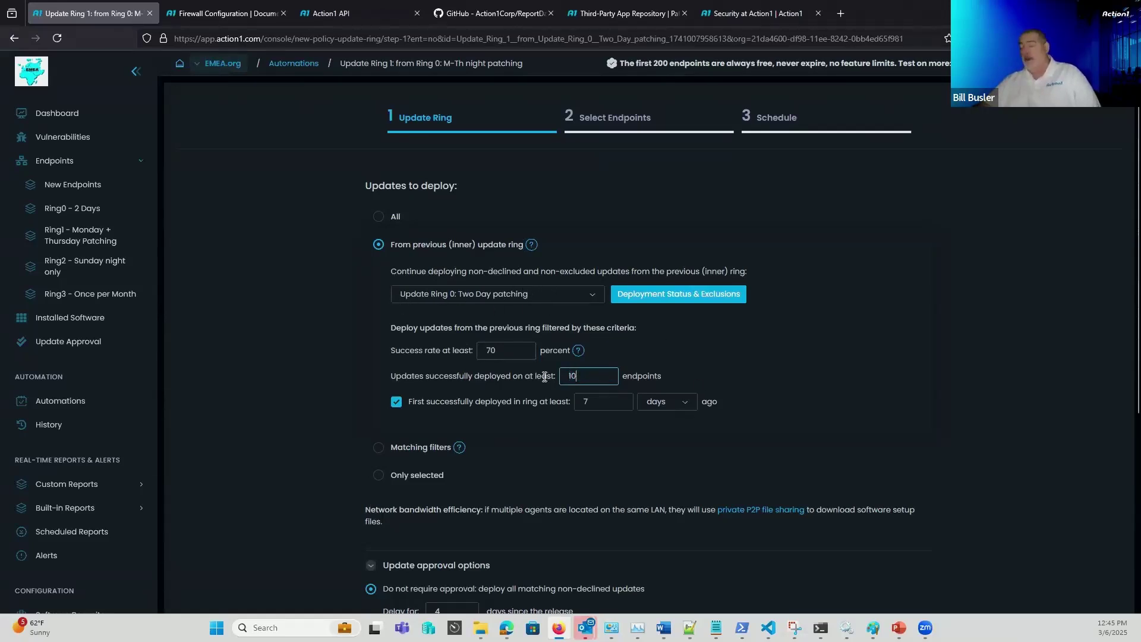
{"action": "type", "text": "4"}
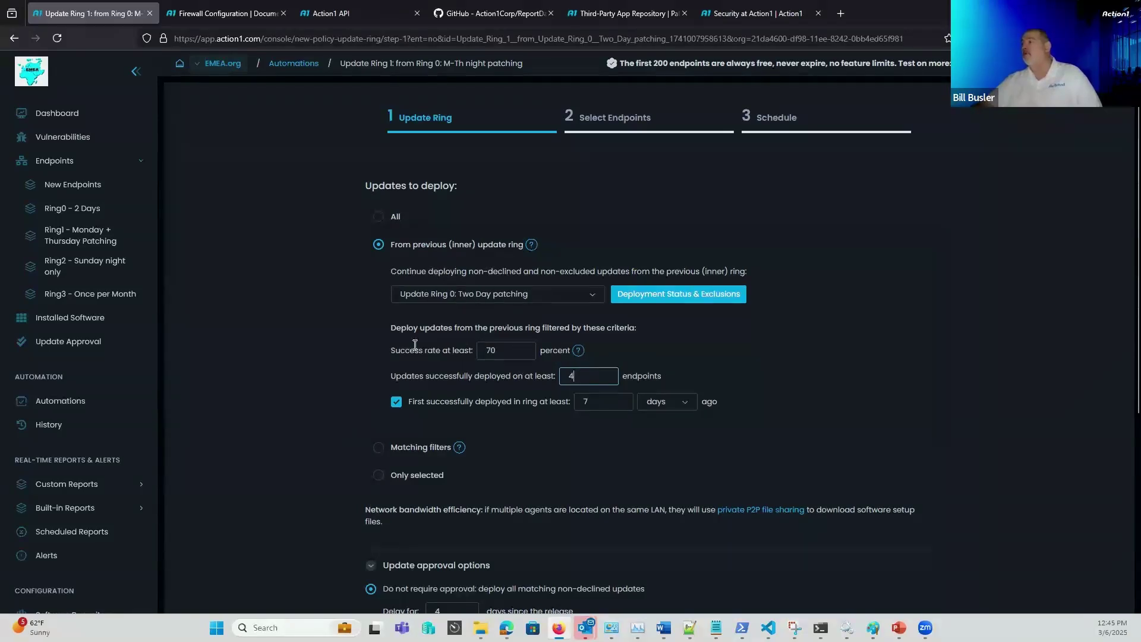
Step: Review the 7-day first-deployed-in-ring criterion and expand the reboot options
{"action": "left_click_drag", "start_coordinate": [440, 403], "coordinate": [571, 403]}
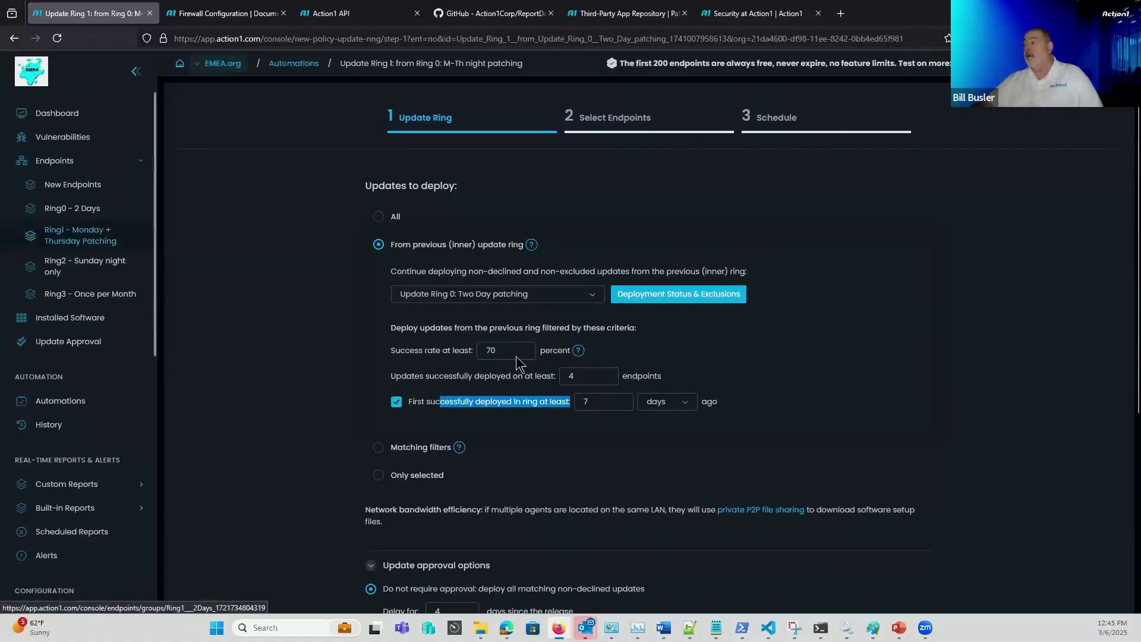
{"action": "double_click", "coordinate": [585, 402]}
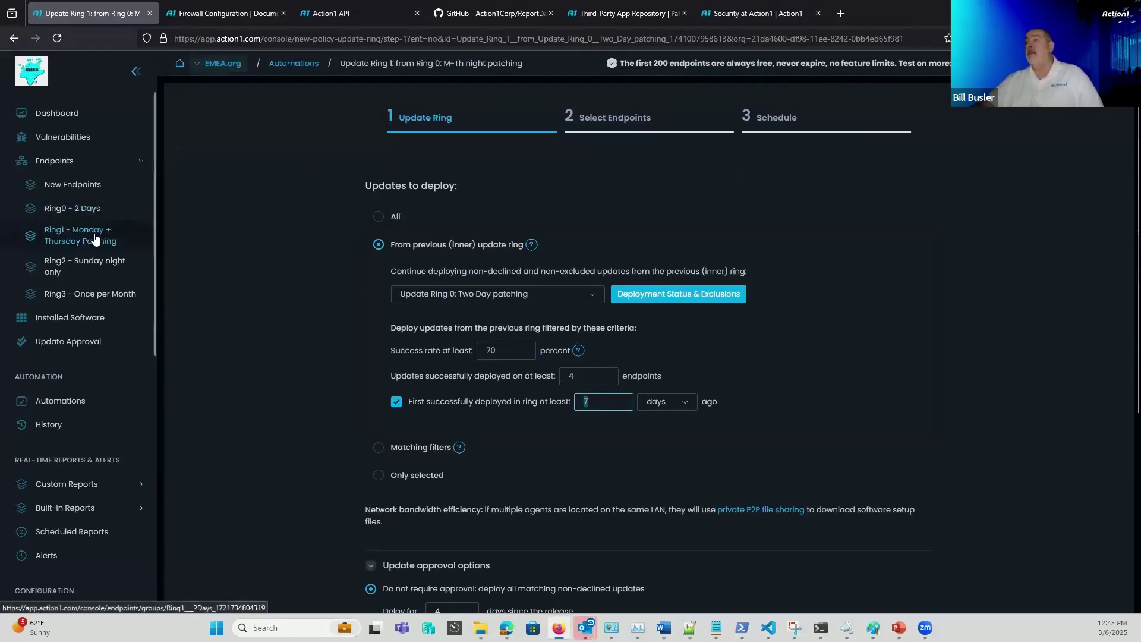
{"action": "scroll", "coordinate": [574, 416], "scroll_direction": "down", "scroll_amount": 5}
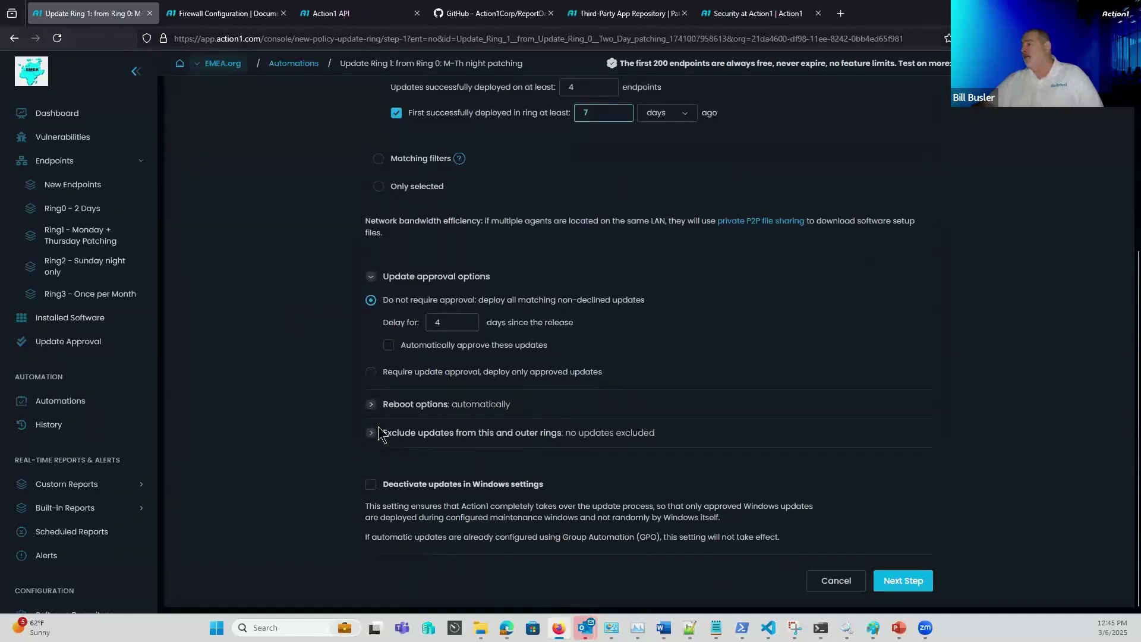
{"action": "left_click", "coordinate": [386, 405]}
{"action": "scroll", "coordinate": [594, 499], "scroll_direction": "down", "scroll_amount": 2}
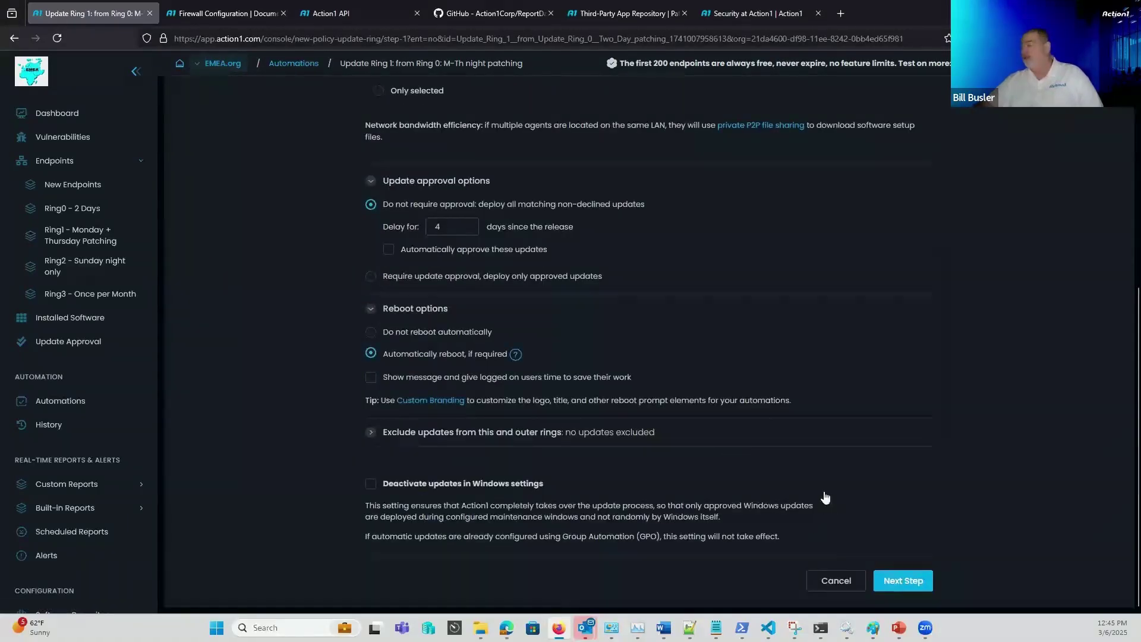
Step: Advance the Ring 1 automation past endpoint selection to its Schedule step
{"action": "left_click", "coordinate": [903, 580]}
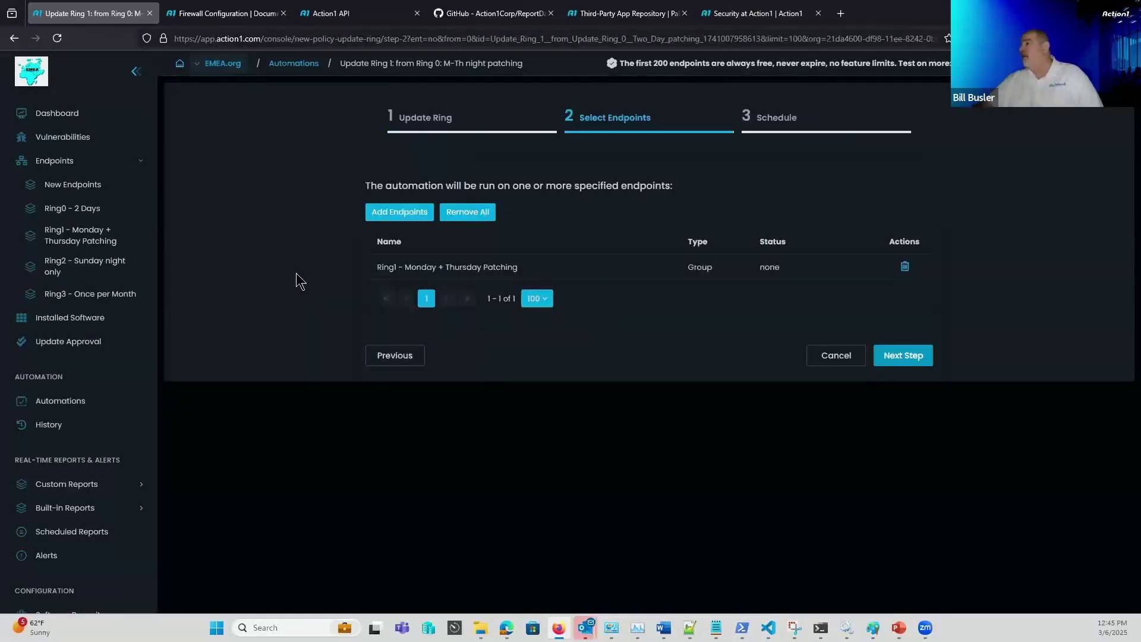
{"action": "left_click", "coordinate": [907, 357]}
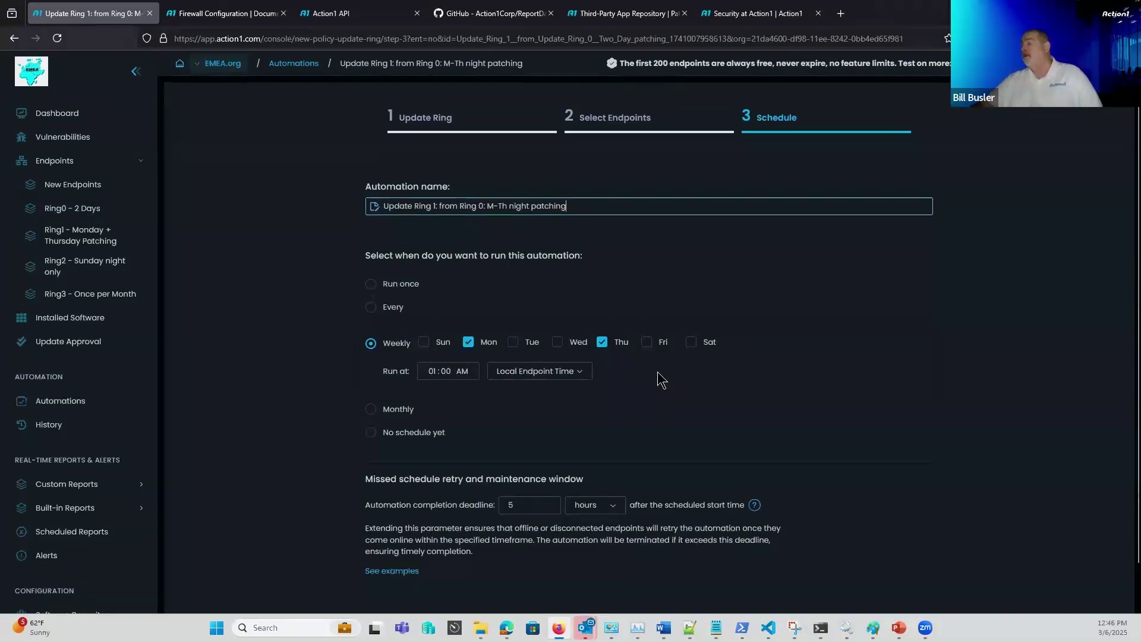
{"action": "scroll", "coordinate": [657, 374], "scroll_direction": "down", "scroll_amount": 1}
{"action": "scroll", "coordinate": [664, 374], "scroll_direction": "up", "scroll_amount": 1}
{"action": "scroll", "coordinate": [665, 378], "scroll_direction": "down", "scroll_amount": 1}
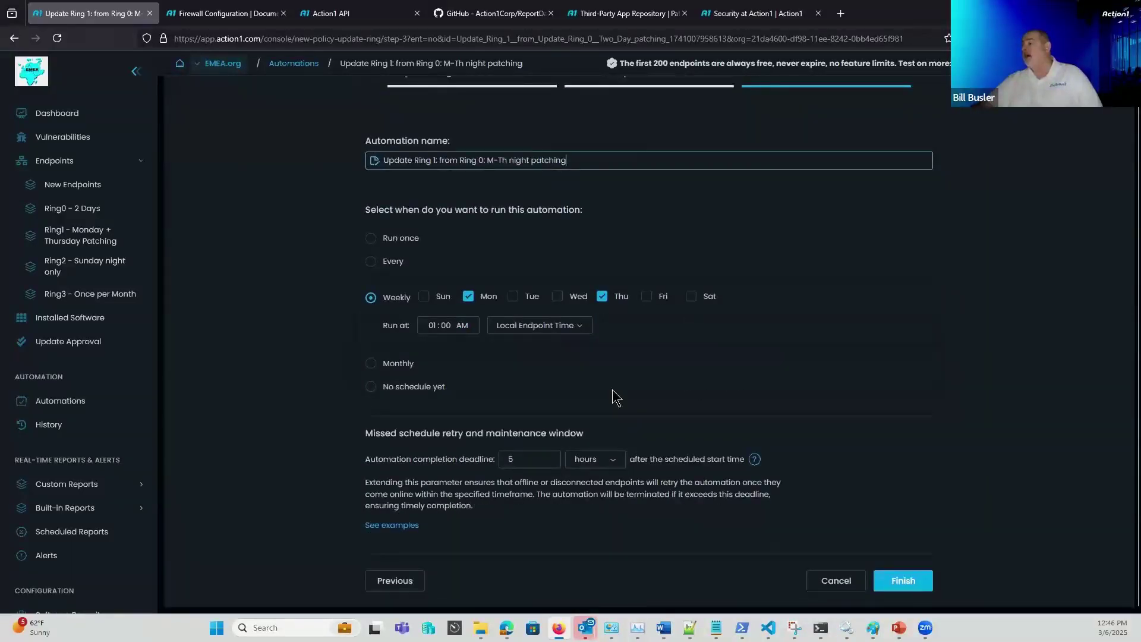
{"action": "scroll", "coordinate": [615, 396], "scroll_direction": "up", "scroll_amount": 1}
Step: Change the completion deadline from 5 to 24 hours and save the Ring 1 automation
{"action": "double_click", "coordinate": [529, 505]}
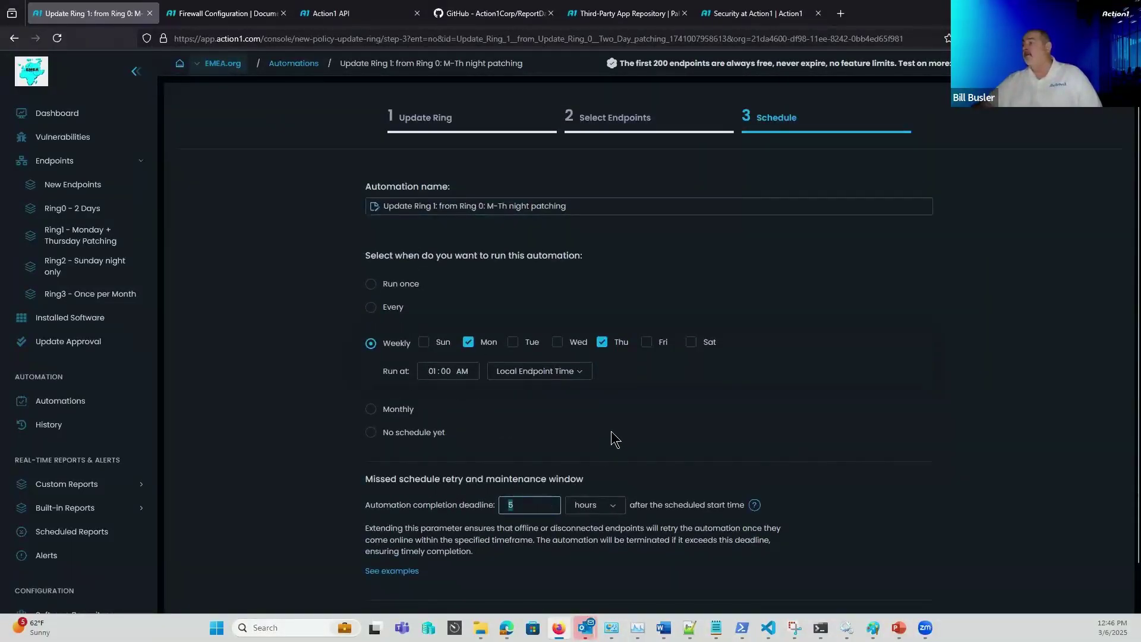
{"action": "scroll", "coordinate": [615, 440], "scroll_direction": "down", "scroll_amount": 1}
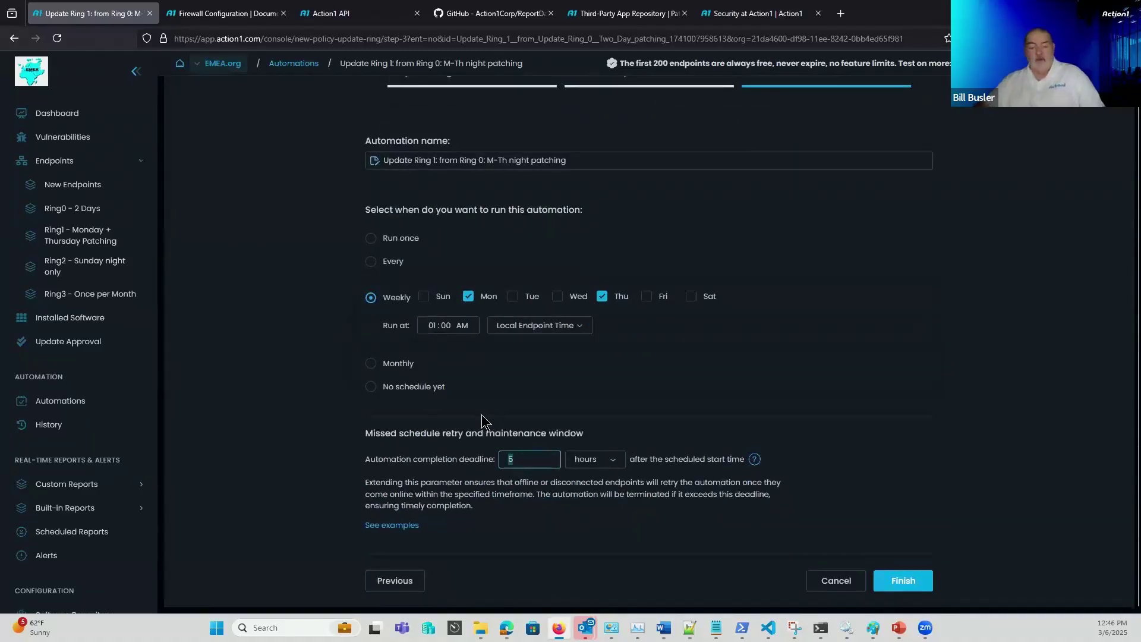
{"action": "type", "text": "24"}
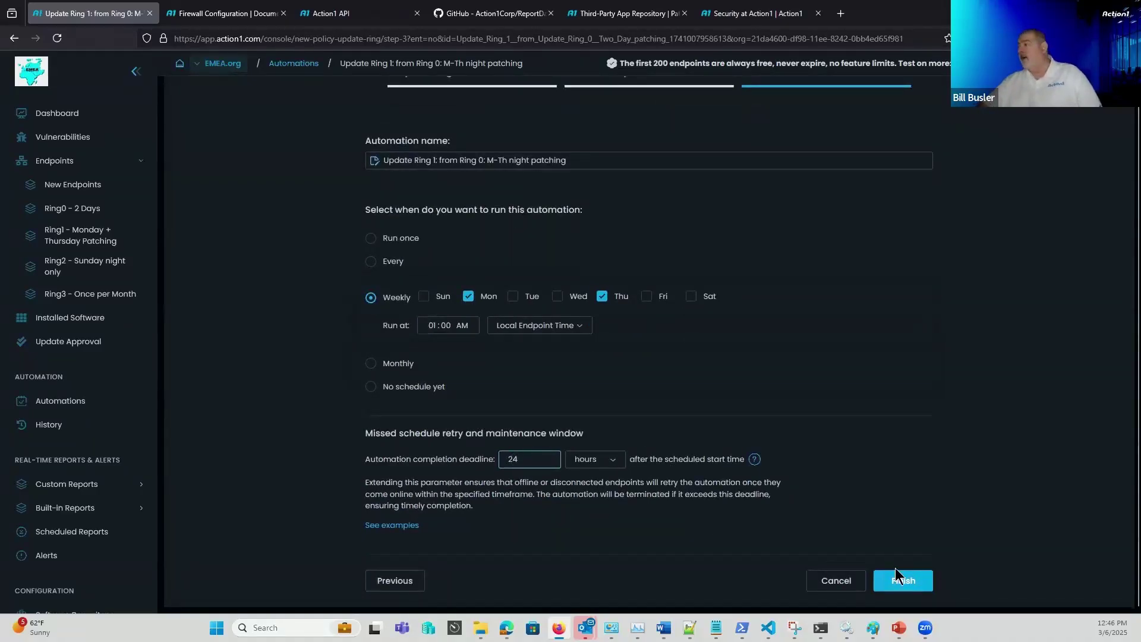
{"action": "left_click", "coordinate": [1043, 433]}
{"action": "left_click", "coordinate": [903, 580]}
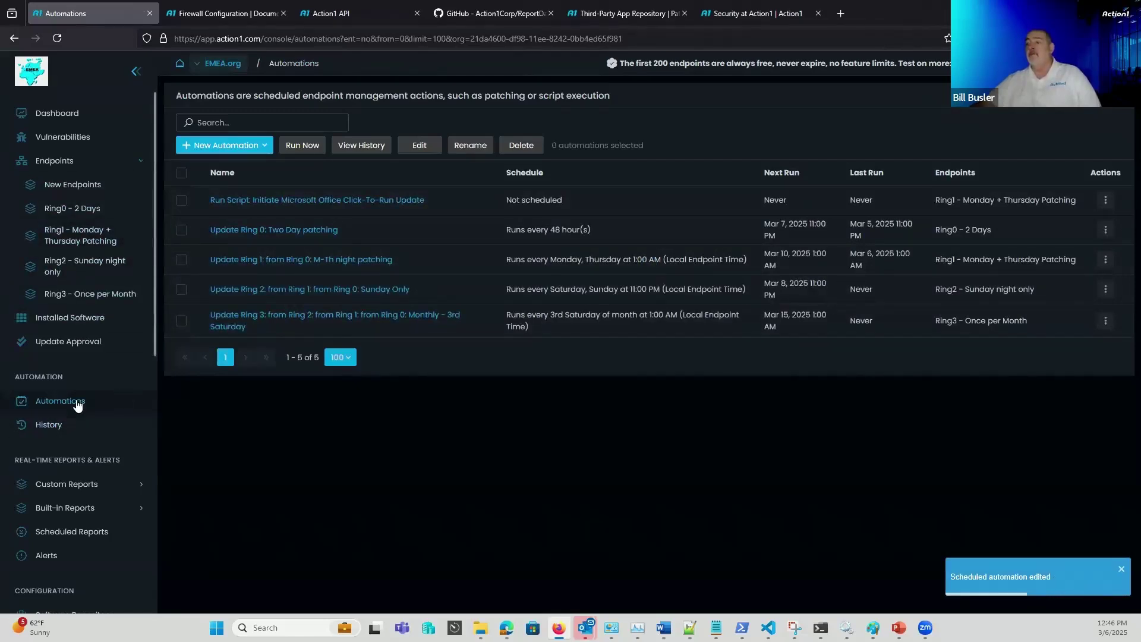
Step: Open the Ring 2 automation and check Ring 1's empty deployment status and exclusions list
{"action": "left_click", "coordinate": [265, 290]}
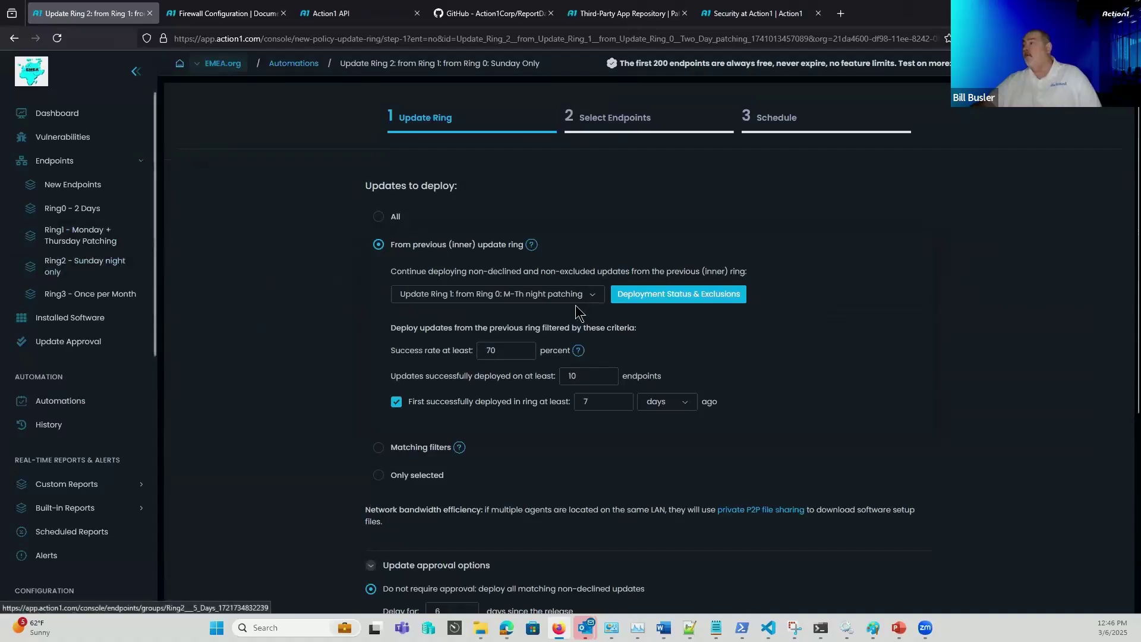
{"action": "left_click", "coordinate": [676, 295]}
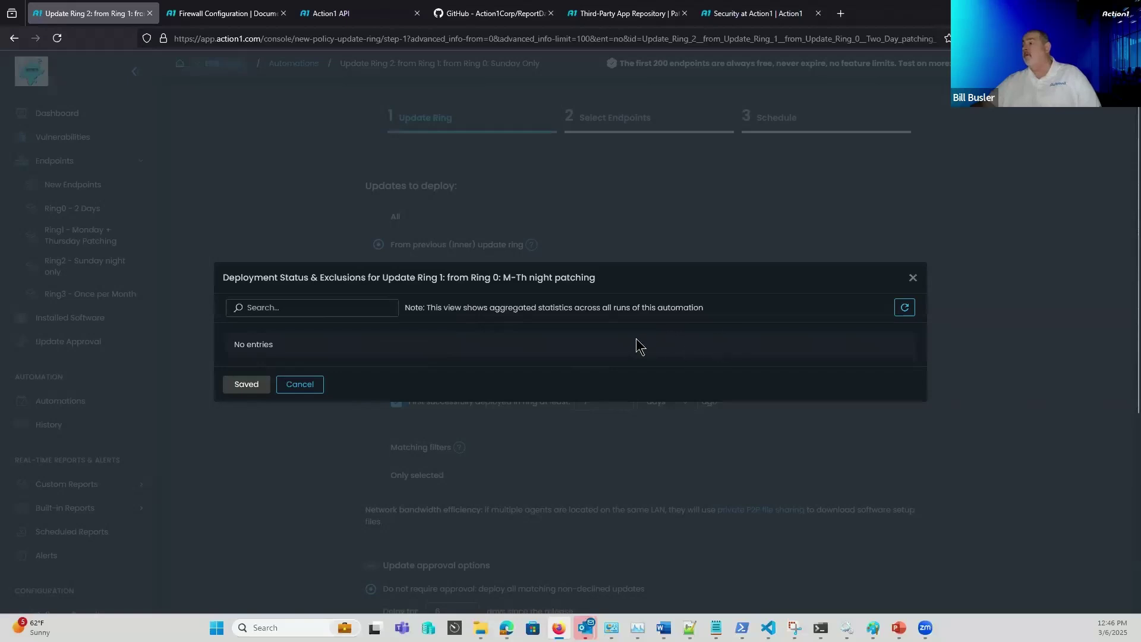
{"action": "left_click", "coordinate": [301, 385]}
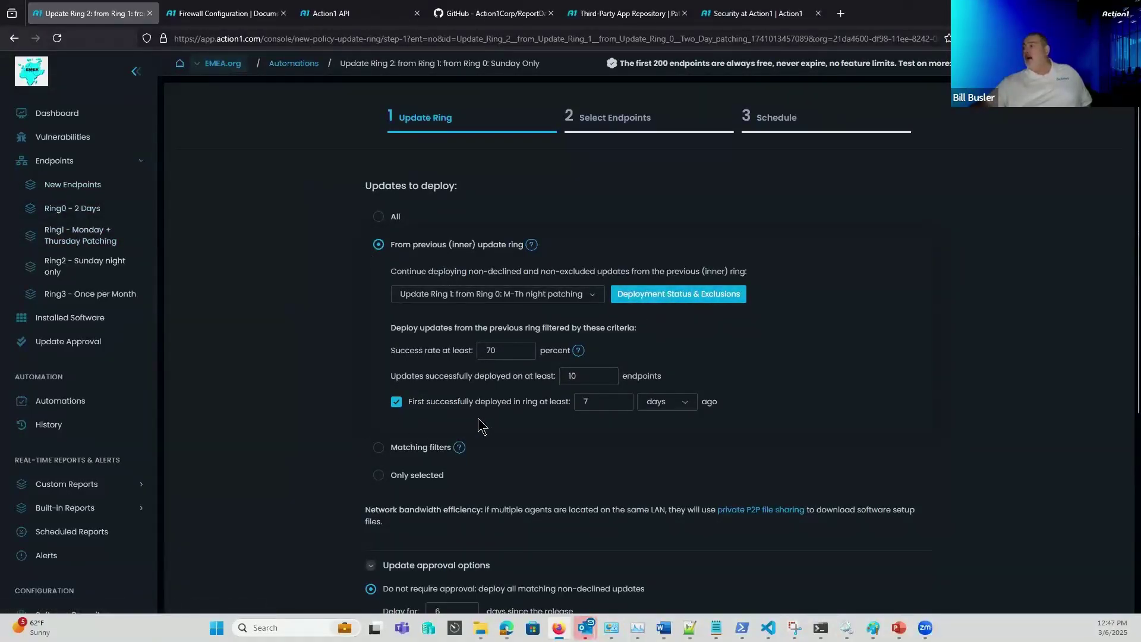
Step: Expand Ring 2's outer-ring update exclusions and confirm no updates are excluded
{"action": "scroll", "coordinate": [482, 426], "scroll_direction": "down", "scroll_amount": 4}
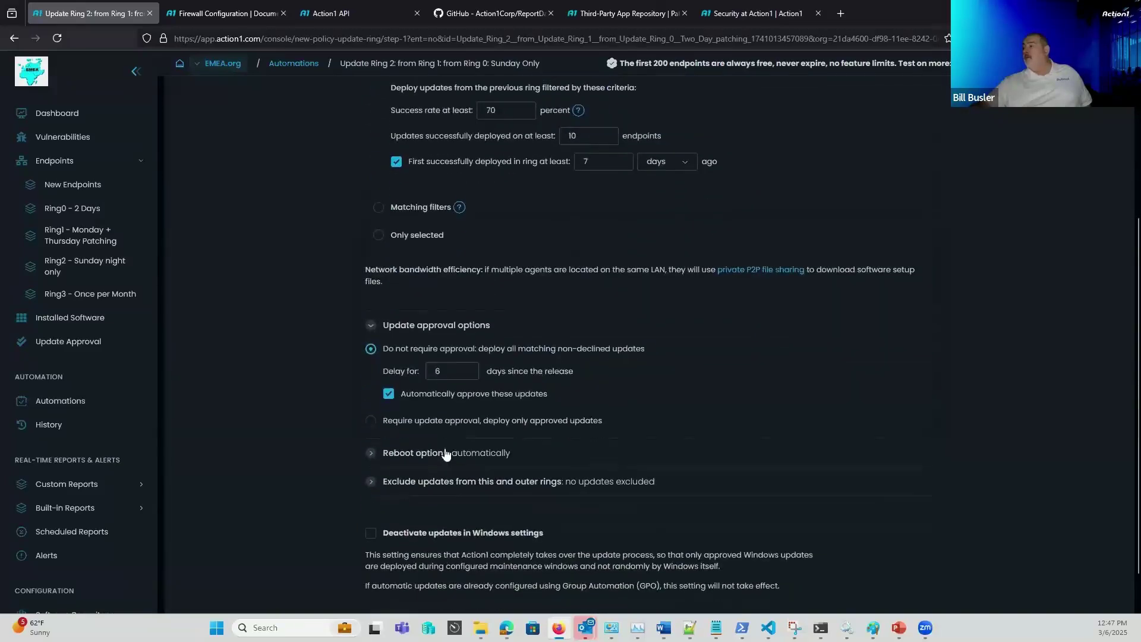
{"action": "left_click", "coordinate": [369, 483]}
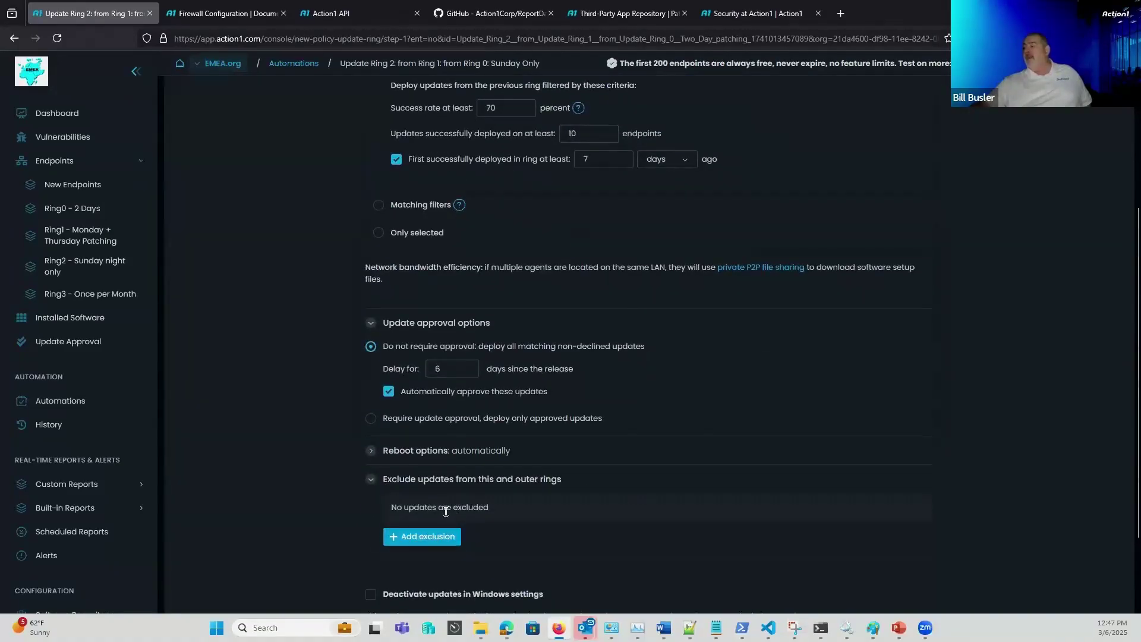
{"action": "scroll", "coordinate": [681, 121], "scroll_direction": "up", "scroll_amount": 1}
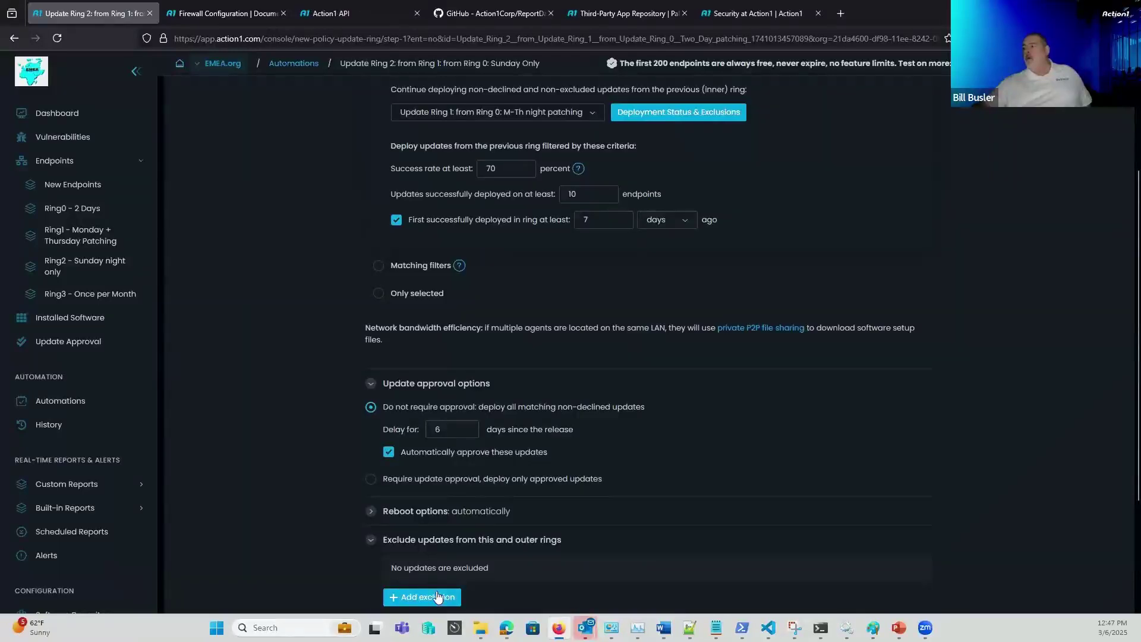
{"action": "scroll", "coordinate": [336, 164], "scroll_direction": "up", "scroll_amount": 1}
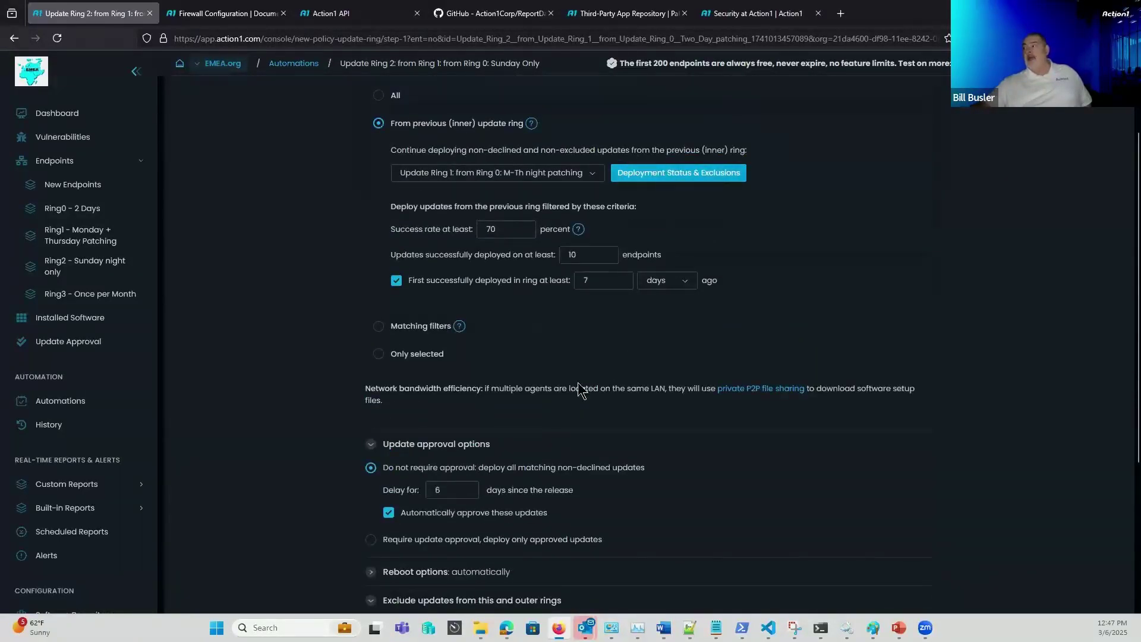
{"action": "scroll", "coordinate": [533, 400], "scroll_direction": "down", "scroll_amount": 4}
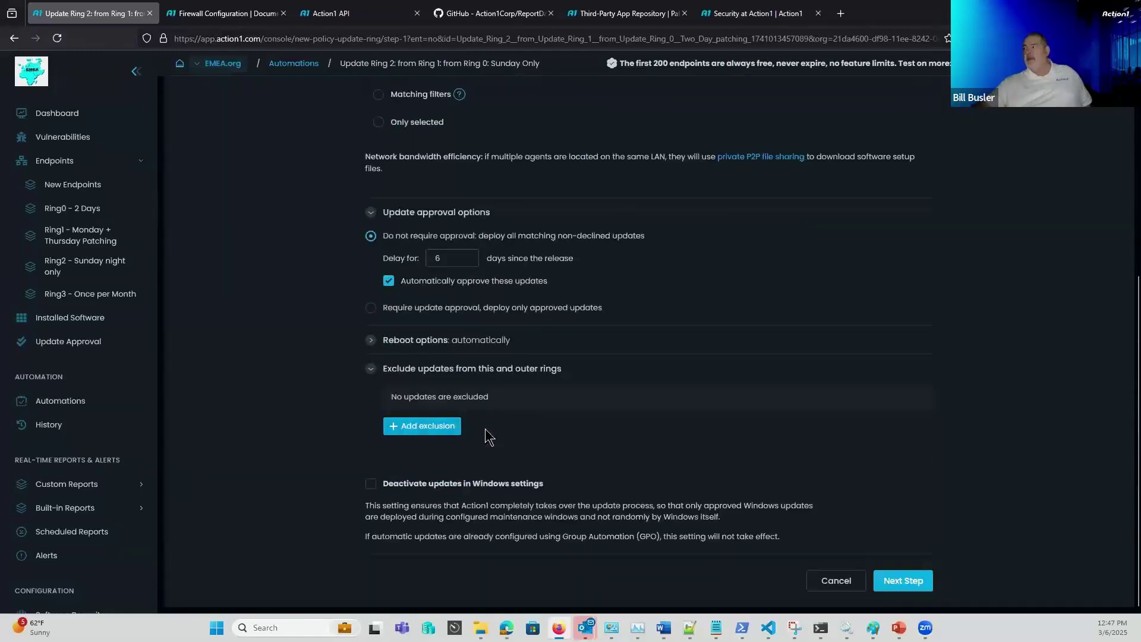
{"action": "scroll", "coordinate": [511, 335], "scroll_direction": "up", "scroll_amount": 6}
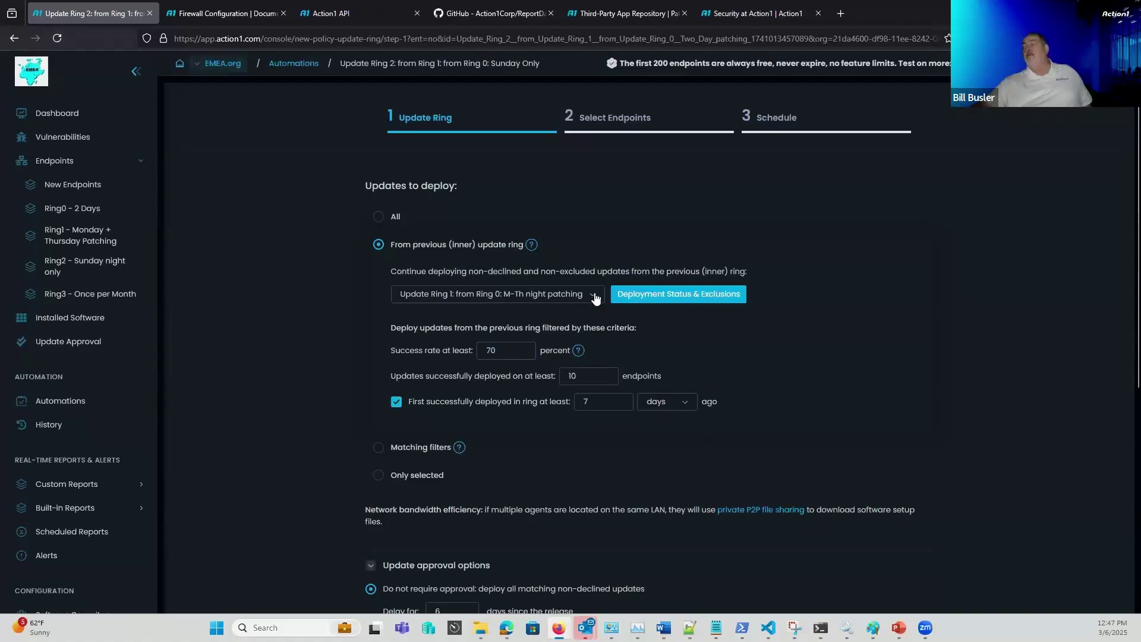
{"action": "scroll", "coordinate": [758, 475], "scroll_direction": "down", "scroll_amount": 5}
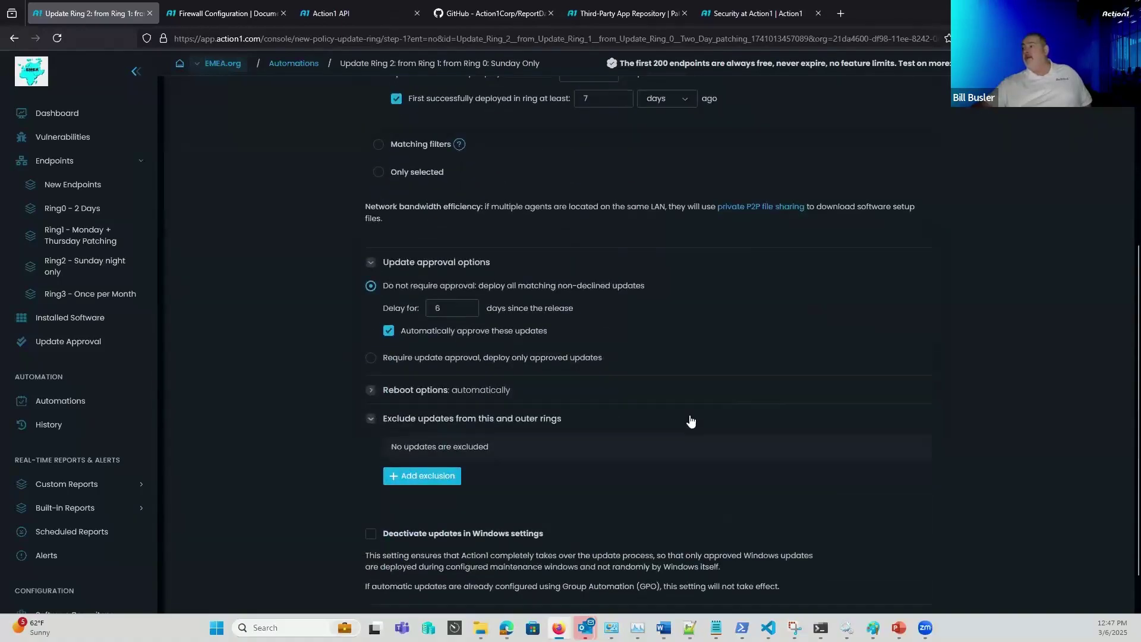
{"action": "scroll", "coordinate": [690, 421], "scroll_direction": "down", "scroll_amount": 1}
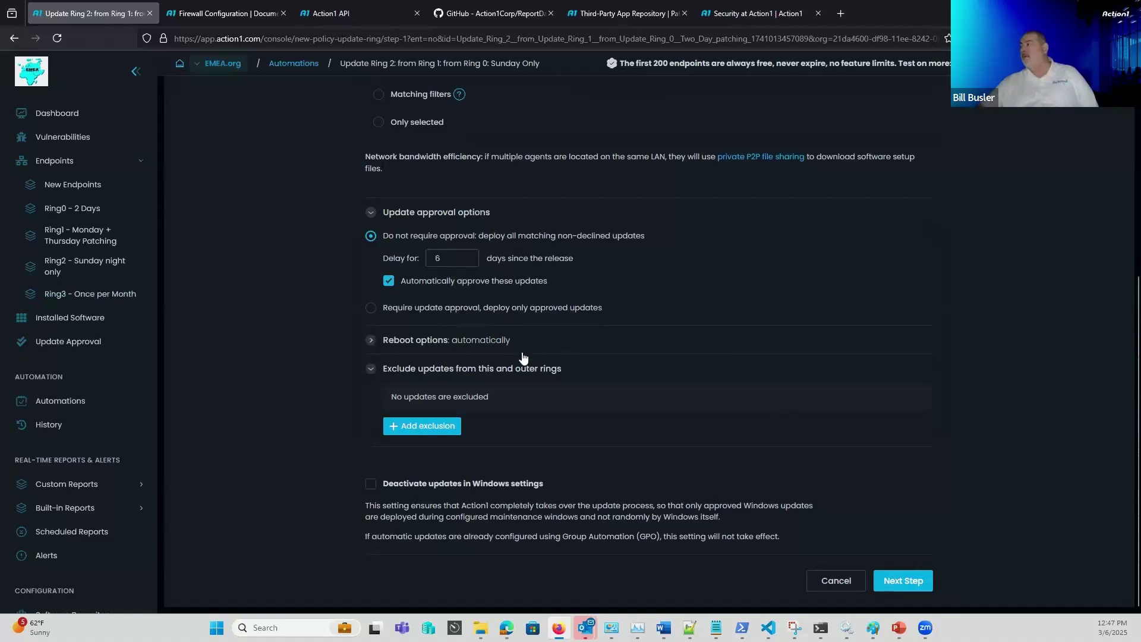
Step: Drop Saturday so Ring 2 runs Sunday only at 11:00 PM, set a 48-hour deadline, and save
{"action": "left_click", "coordinate": [901, 580]}
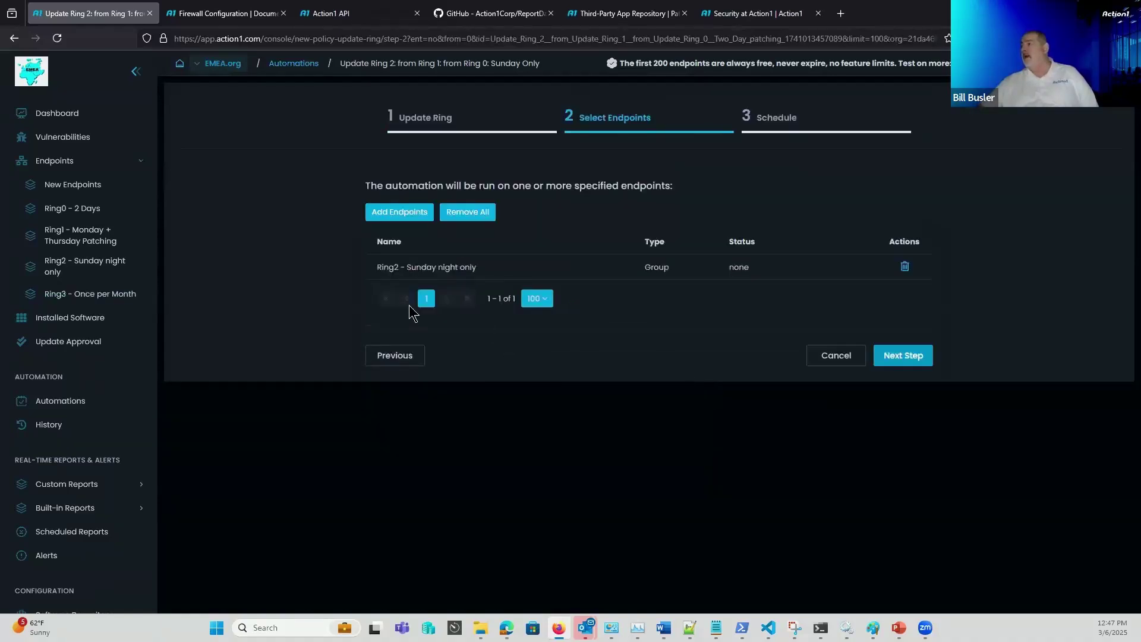
{"action": "left_click", "coordinate": [891, 355]}
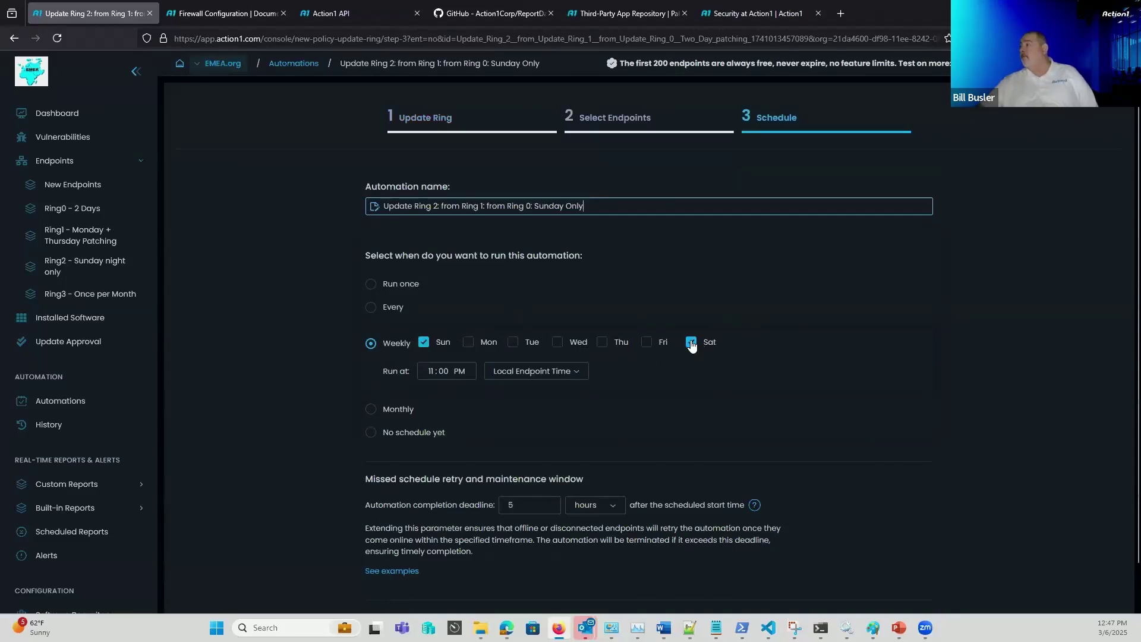
{"action": "left_click", "coordinate": [691, 343]}
{"action": "scroll", "coordinate": [393, 319], "scroll_direction": "down", "scroll_amount": 1}
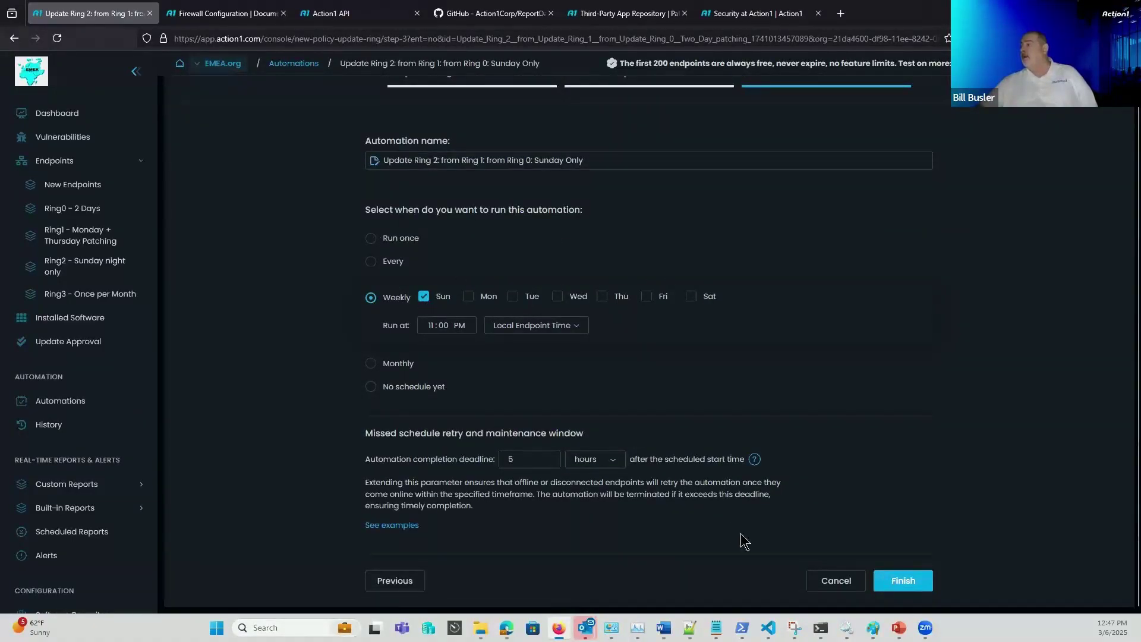
{"action": "left_click", "coordinate": [535, 462]}
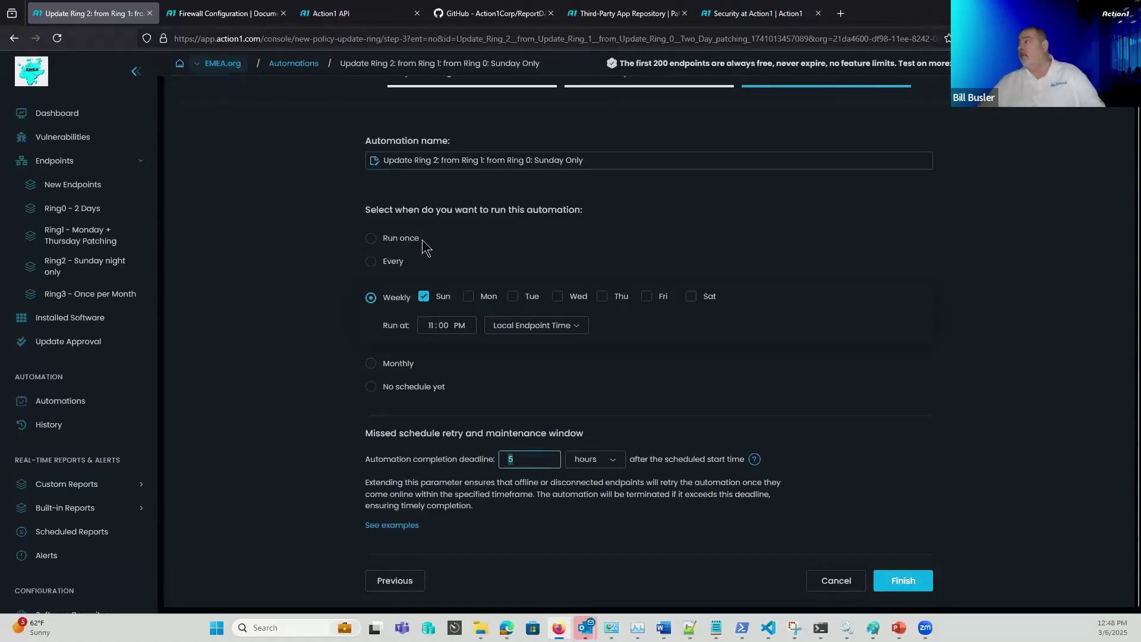
{"action": "type", "text": "24"}
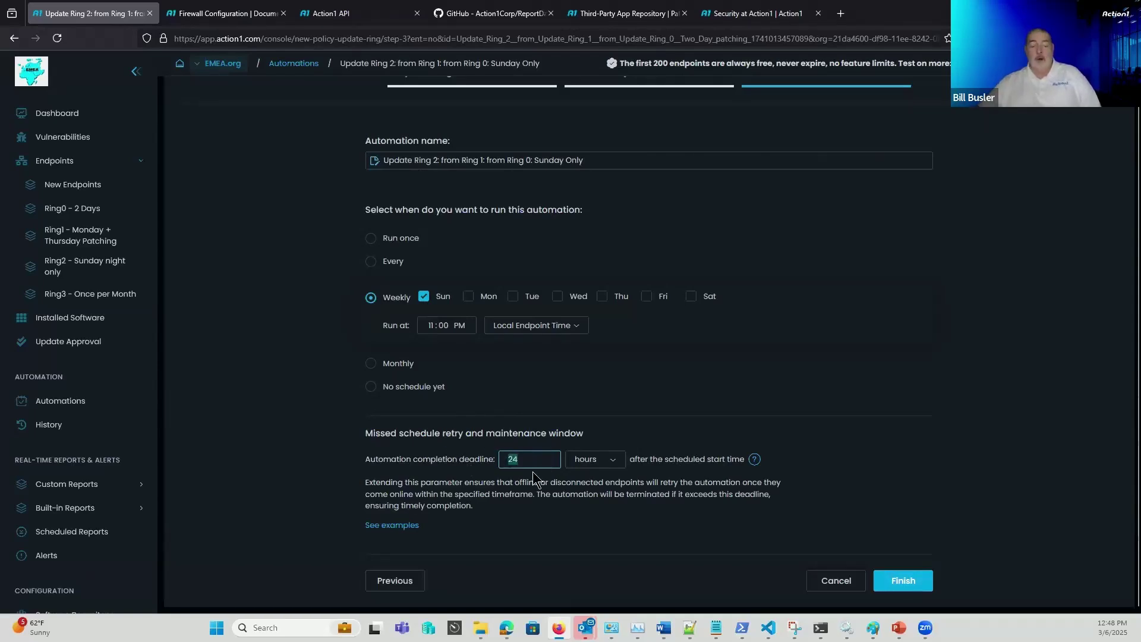
{"action": "type", "text": "4"}
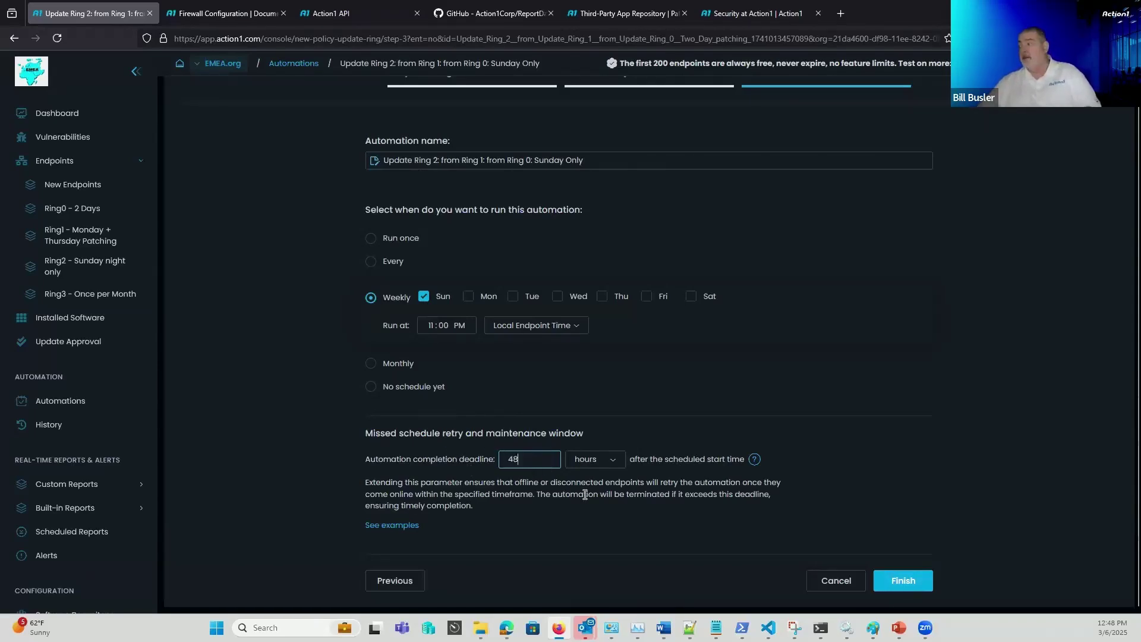
{"action": "left_click", "coordinate": [895, 586]}
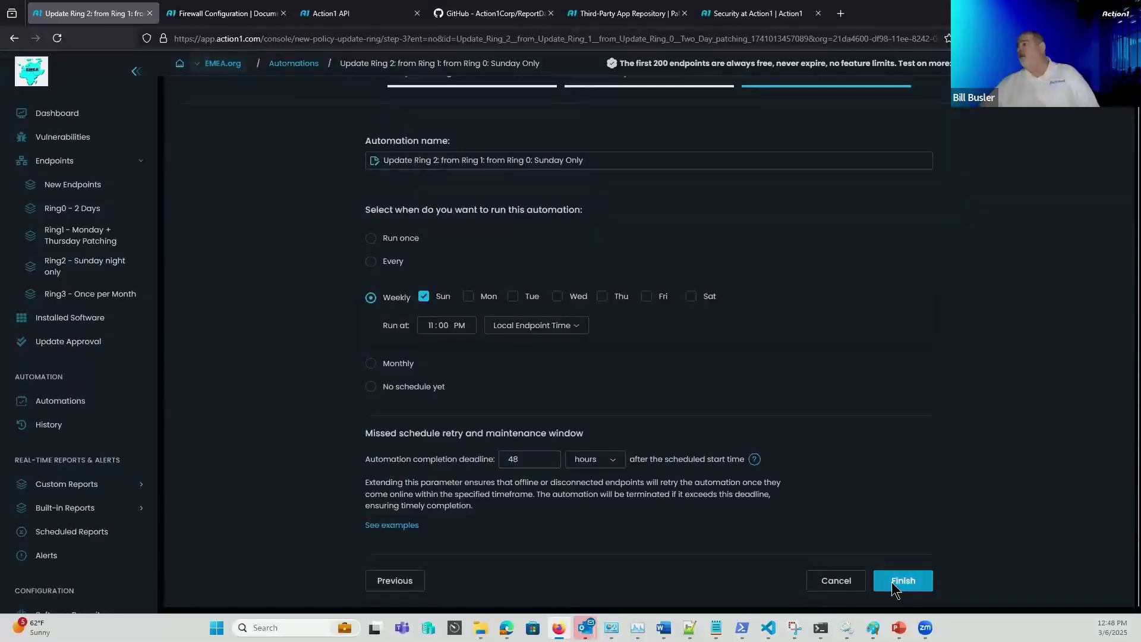